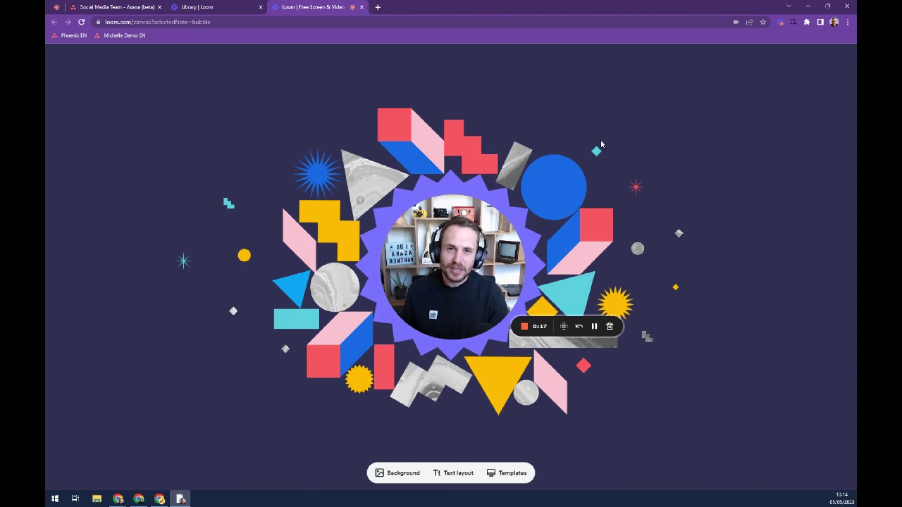
{"action": "key", "text": "ctrl+2"}
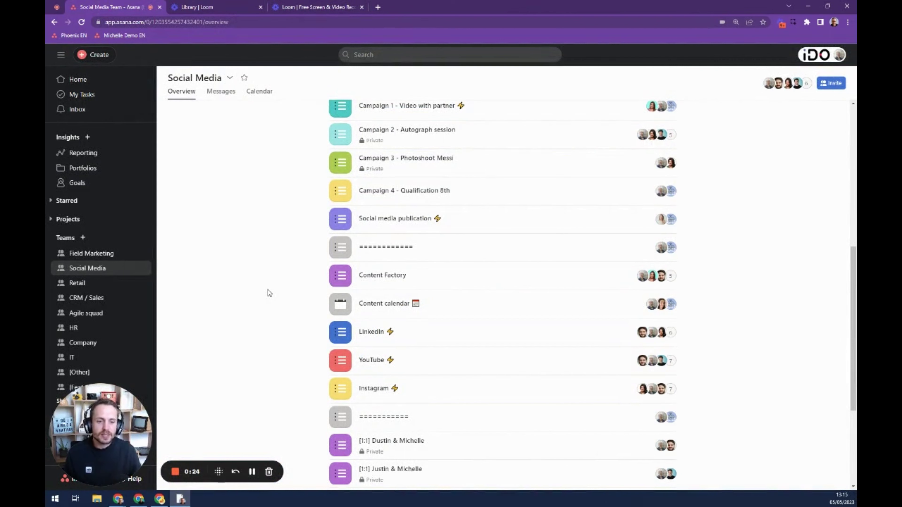
{"action": "scroll", "coordinate": [261, 271], "scroll_direction": "up", "scroll_amount": 10}
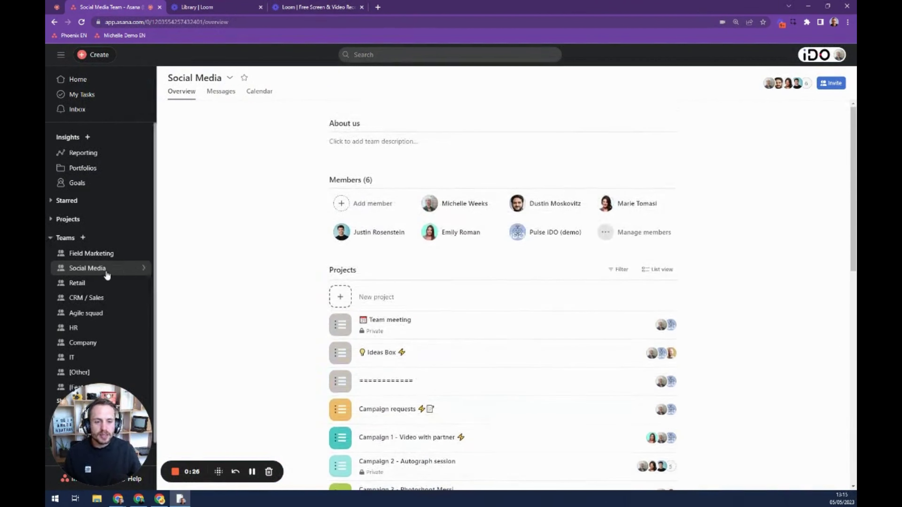
{"action": "scroll", "coordinate": [241, 270], "scroll_direction": "down", "scroll_amount": 3}
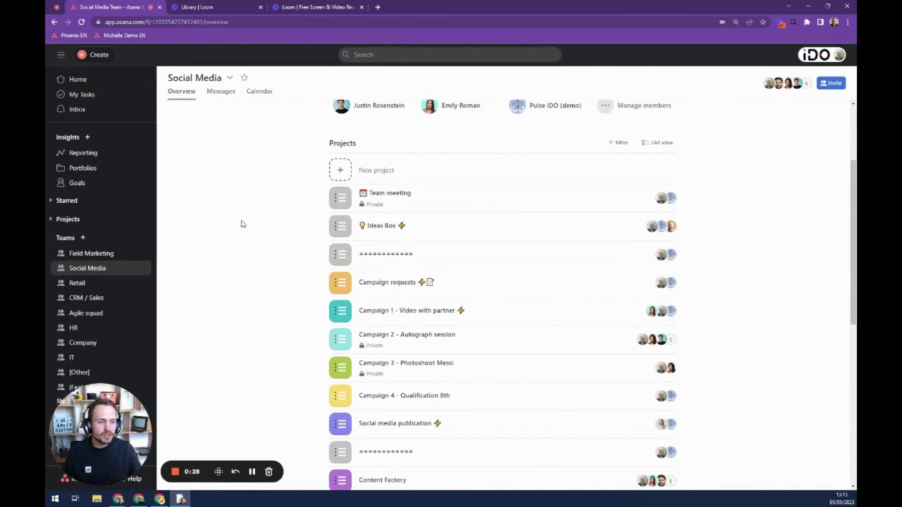
{"action": "scroll", "coordinate": [290, 188], "scroll_direction": "down", "scroll_amount": 1}
{"action": "scroll", "coordinate": [266, 228], "scroll_direction": "down", "scroll_amount": 1}
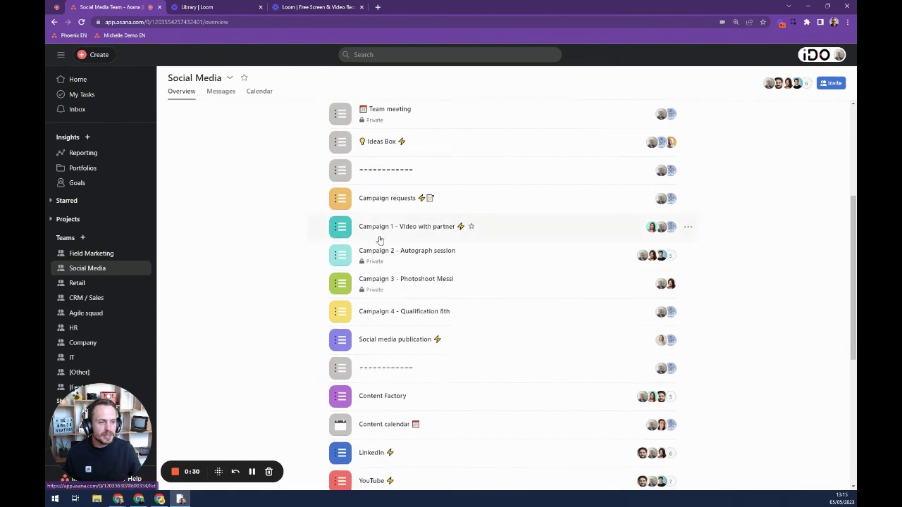
{"action": "scroll", "coordinate": [308, 316], "scroll_direction": "down", "scroll_amount": 4}
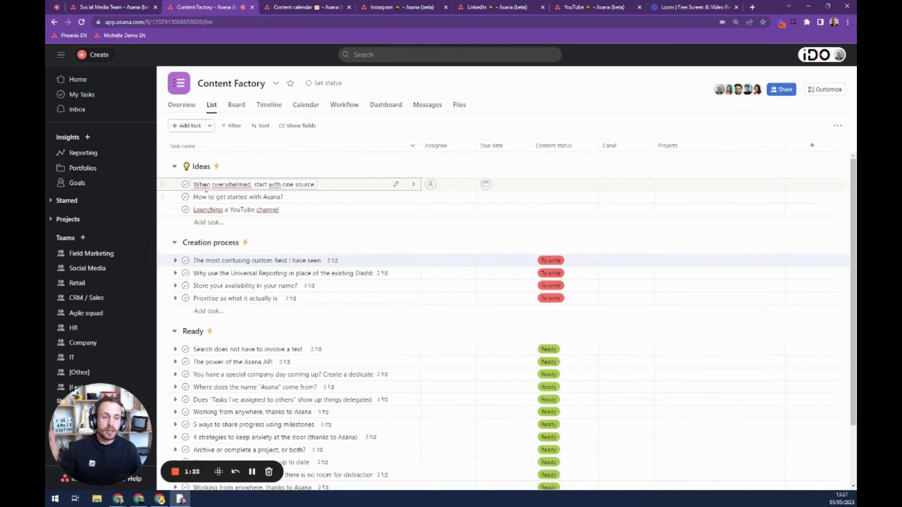
- Select the first task in the Ideas section, then deselect it without renaming it
{"action": "left_click", "coordinate": [194, 185]}
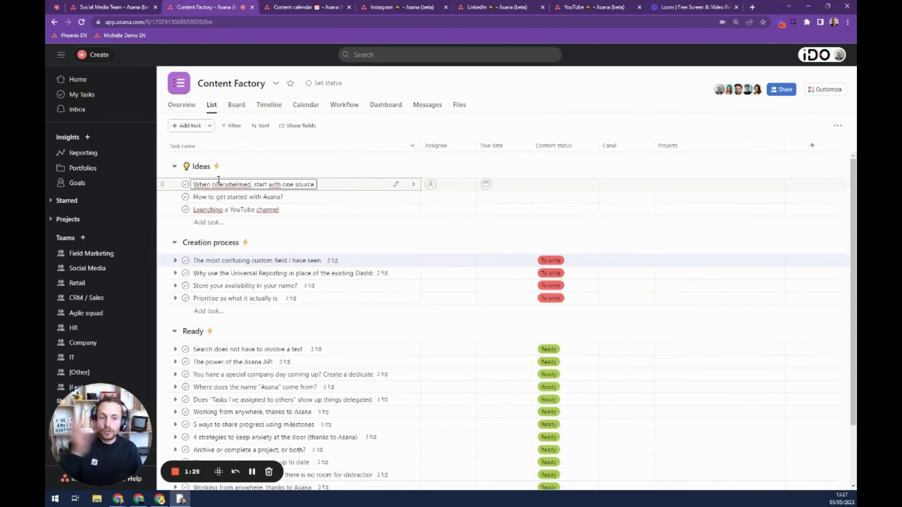
{"action": "left_click", "coordinate": [337, 243]}
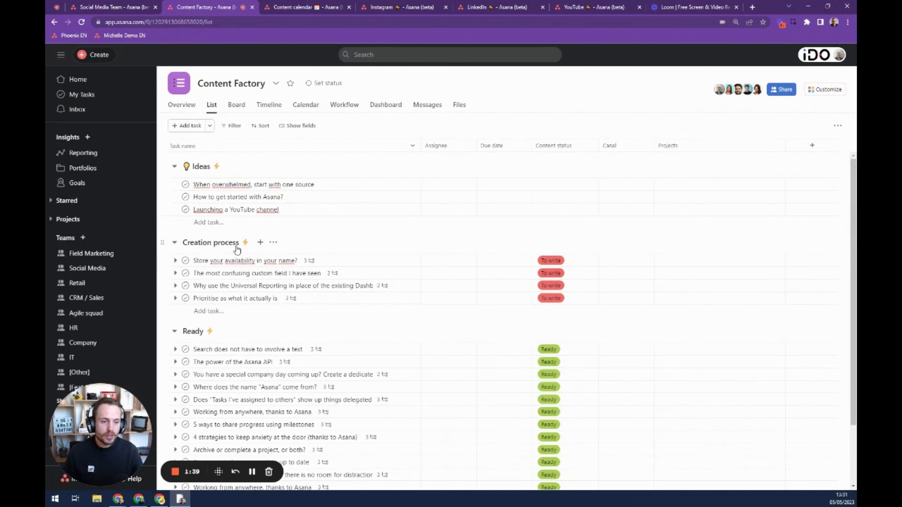
- Show the availability task's three channel subtasks, browse its details, then move to the Content calendar
{"action": "left_click", "coordinate": [226, 260]}
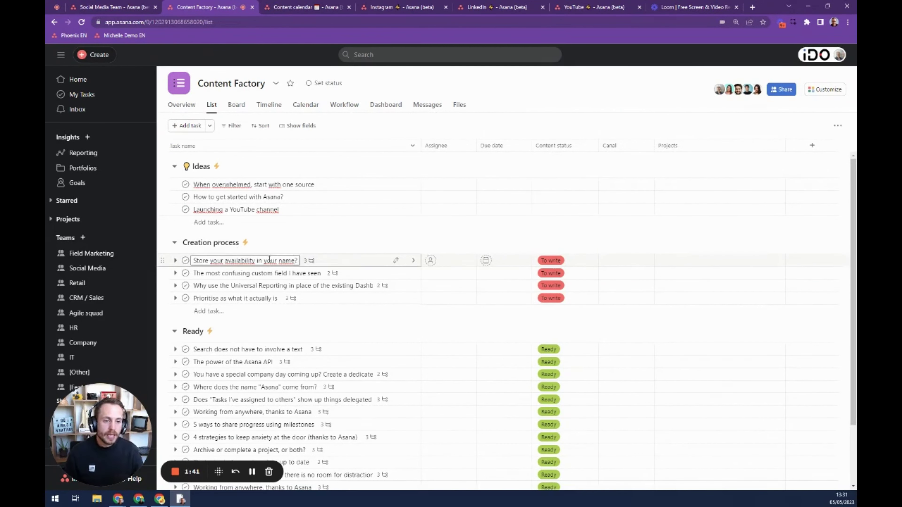
{"action": "left_click", "coordinate": [175, 260]}
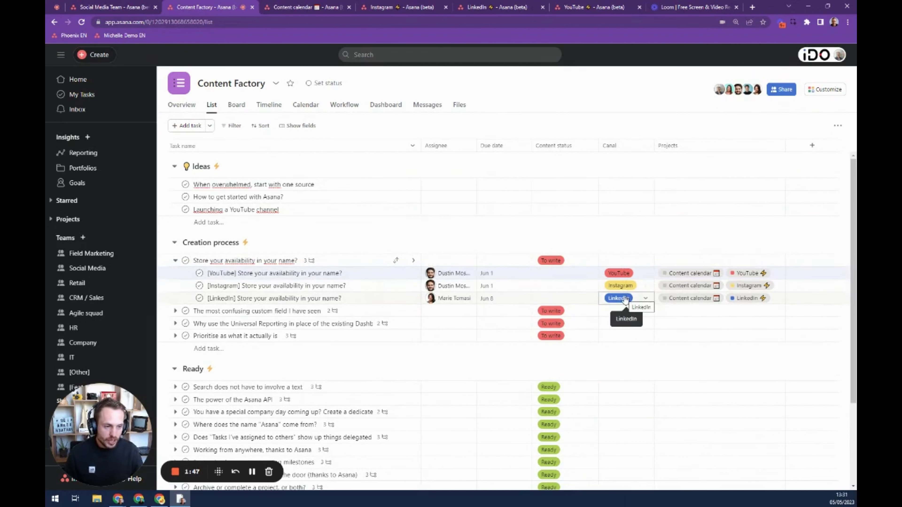
{"action": "left_click", "coordinate": [335, 262]}
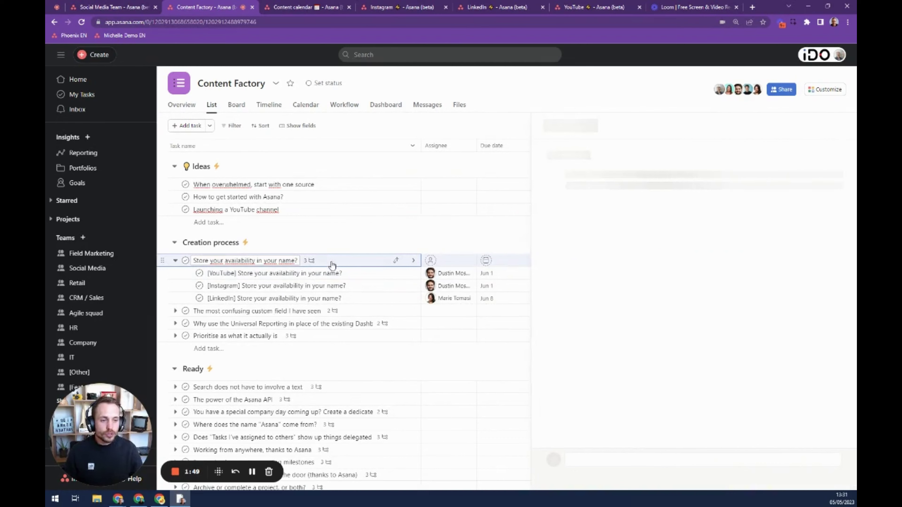
{"action": "scroll", "coordinate": [734, 286], "scroll_direction": "down", "scroll_amount": 6}
{"action": "scroll", "coordinate": [736, 286], "scroll_direction": "down", "scroll_amount": 1}
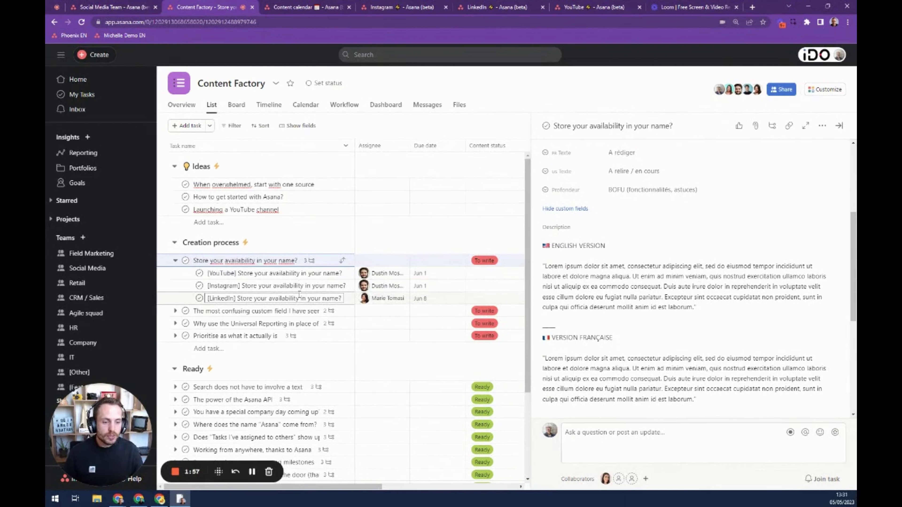
{"action": "key", "text": "Escape"}
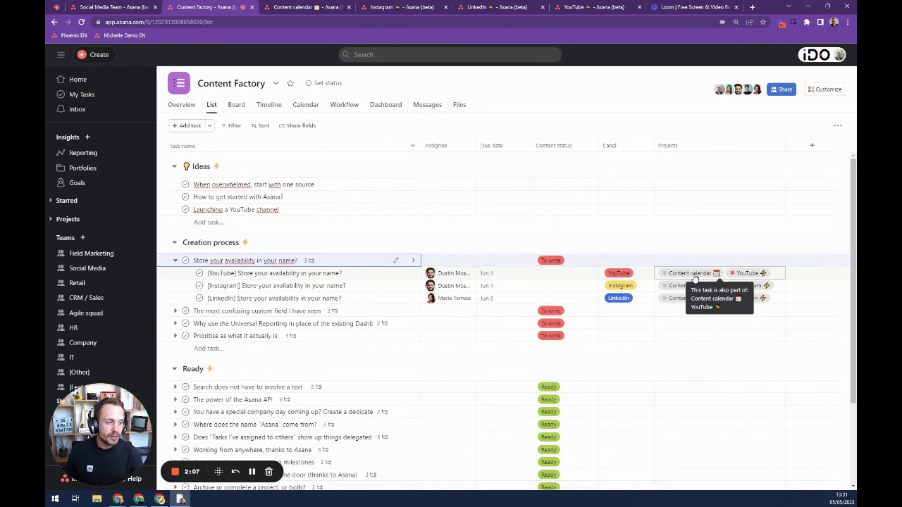
{"action": "key", "text": "ctrl+Tab"}
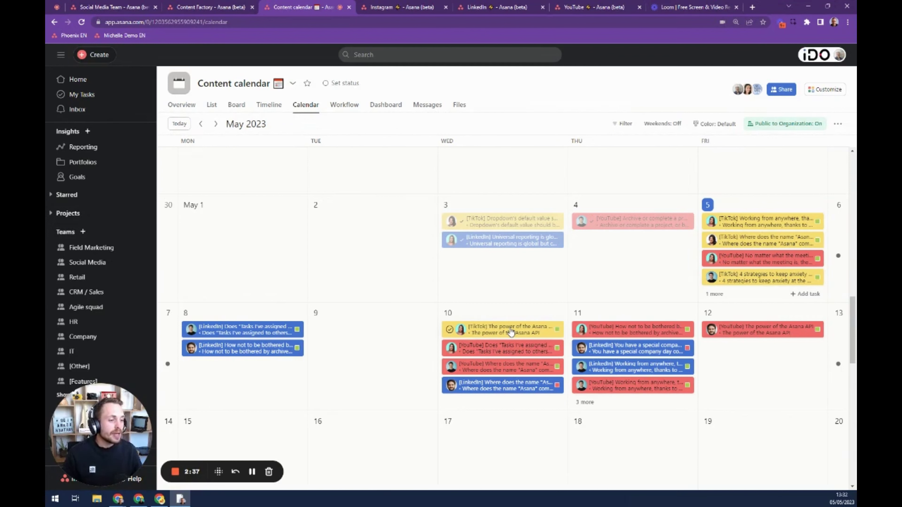
{"action": "mouse_move", "coordinate": [557, 332]}
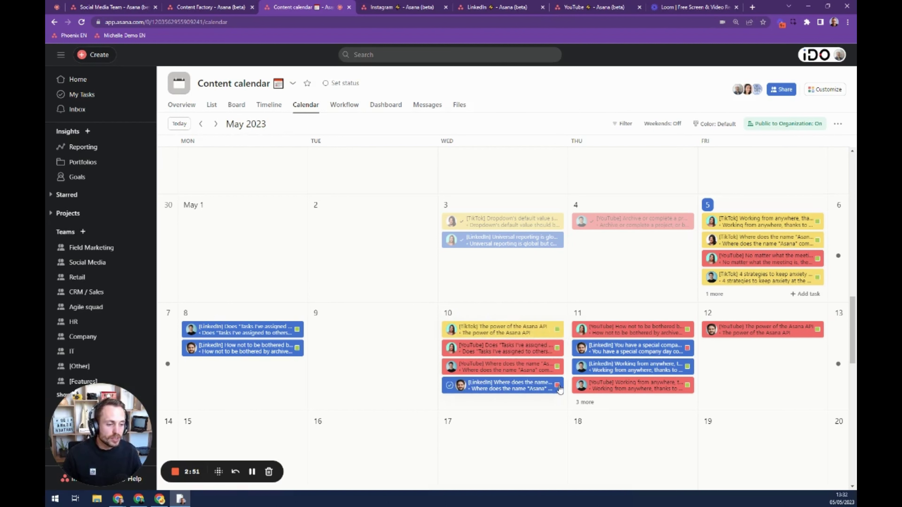
{"action": "mouse_move", "coordinate": [559, 390]}
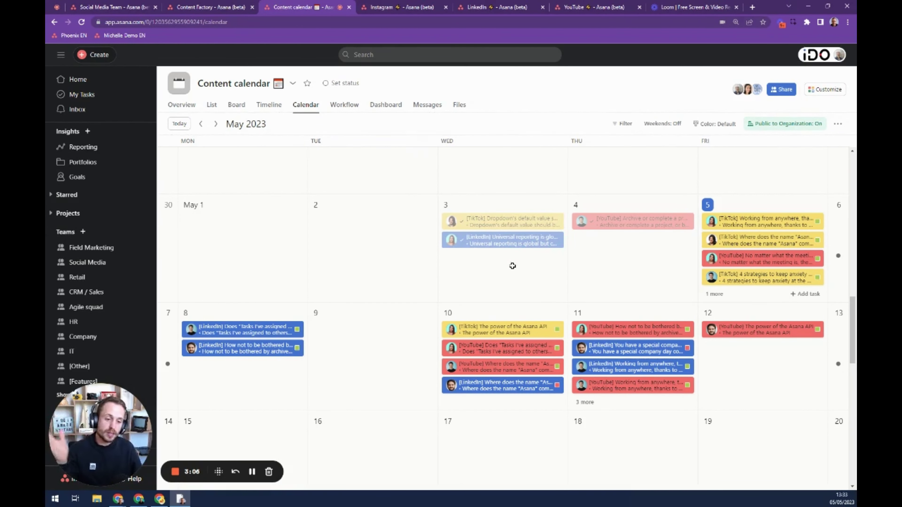
- View the Instagram project's tasks, then switch to the YouTube project's List view
{"action": "left_click", "coordinate": [403, 12]}
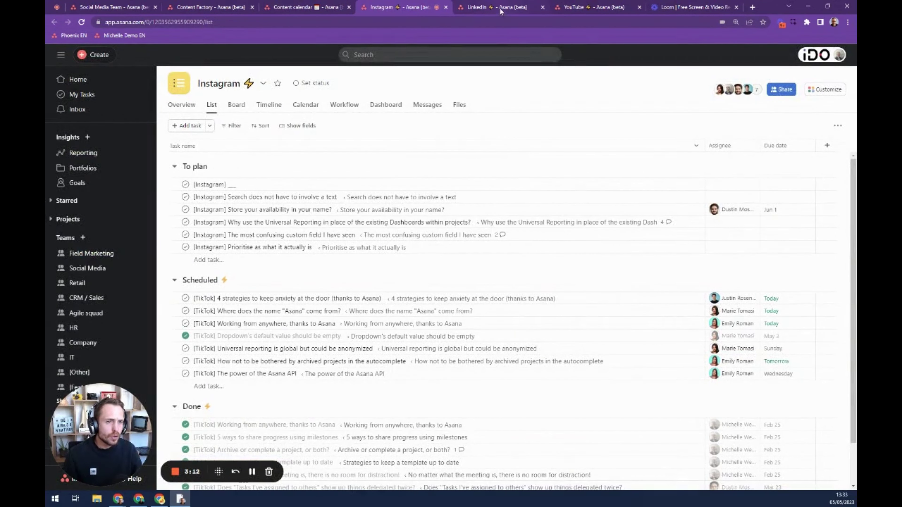
{"action": "left_click", "coordinate": [593, 8]}
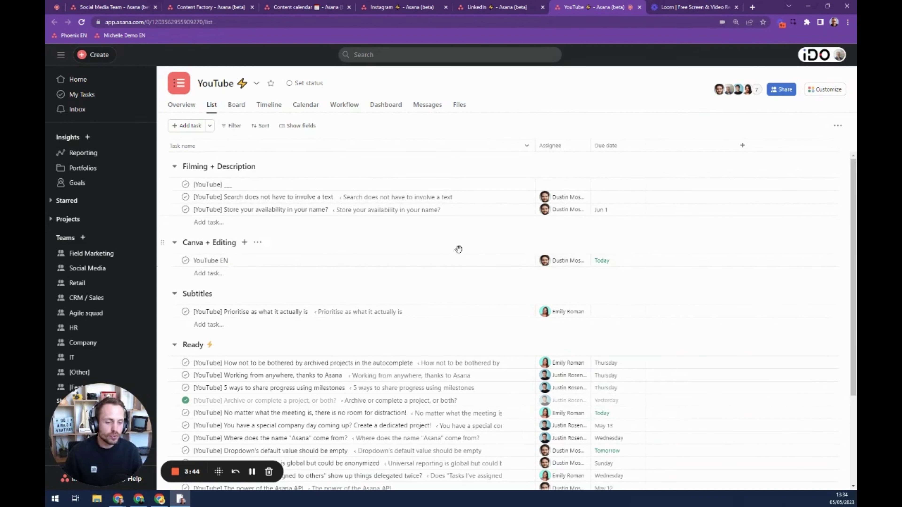
{"action": "left_click", "coordinate": [210, 7]}
{"action": "left_click", "coordinate": [781, 235]}
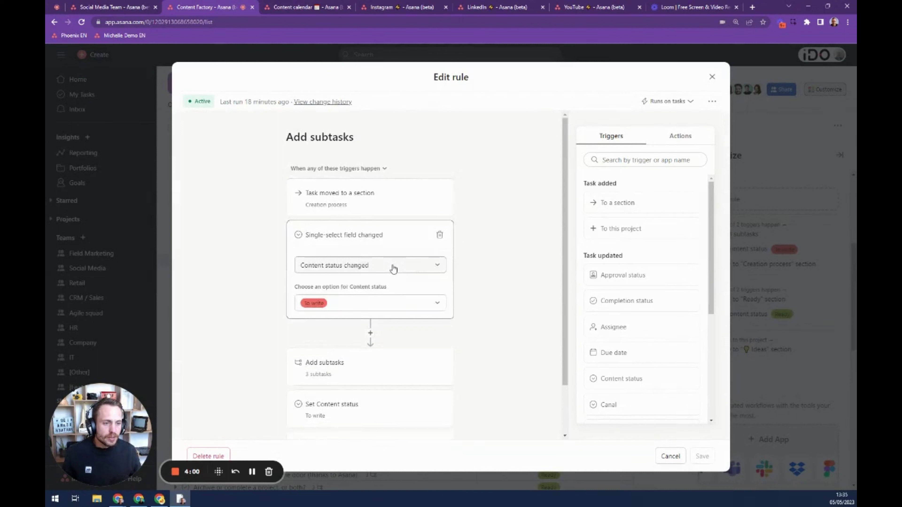
- Inspect the Add subtasks rule's triggers: the section-move and Content status settings
{"action": "left_click", "coordinate": [377, 207]}
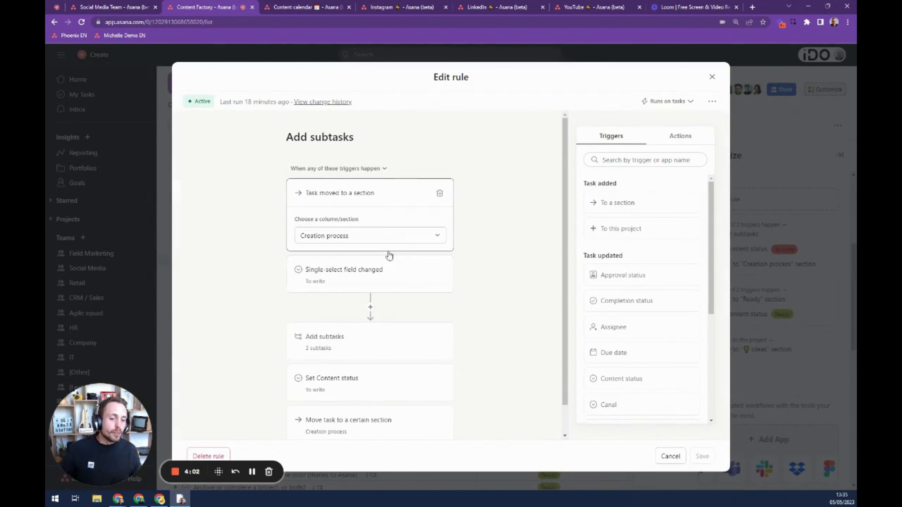
{"action": "left_click", "coordinate": [354, 279]}
{"action": "left_click", "coordinate": [370, 207]}
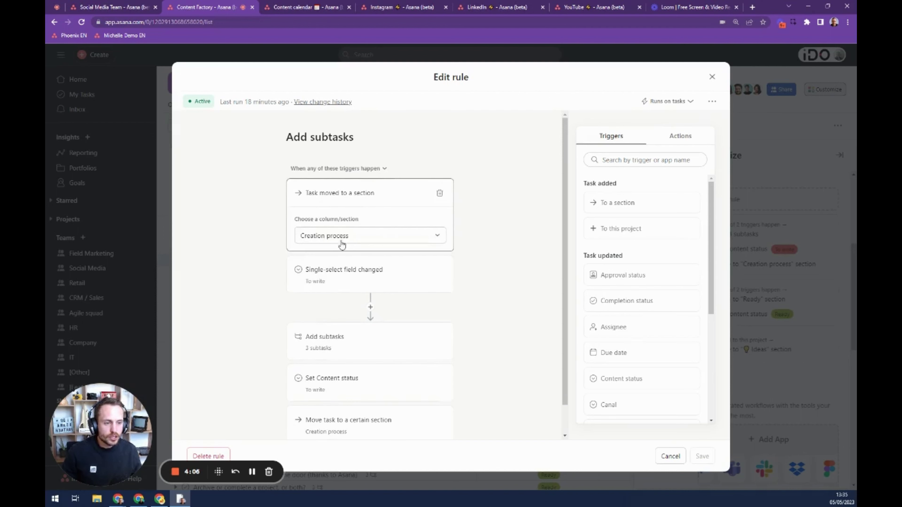
{"action": "scroll", "coordinate": [461, 299], "scroll_direction": "down", "scroll_amount": 1}
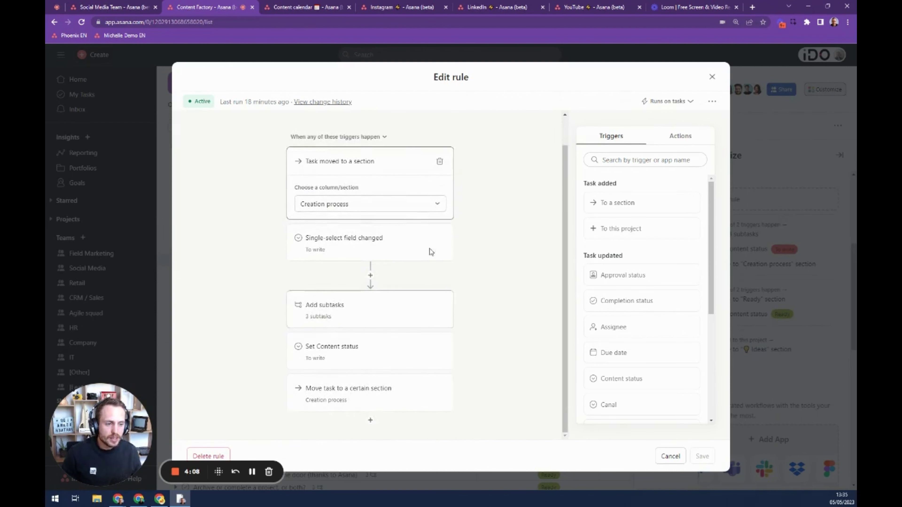
- Inspect the rule's actions (three subtasks, content status, target section) and open the [LinkedIn] subtask template
{"action": "left_click", "coordinate": [367, 319]}
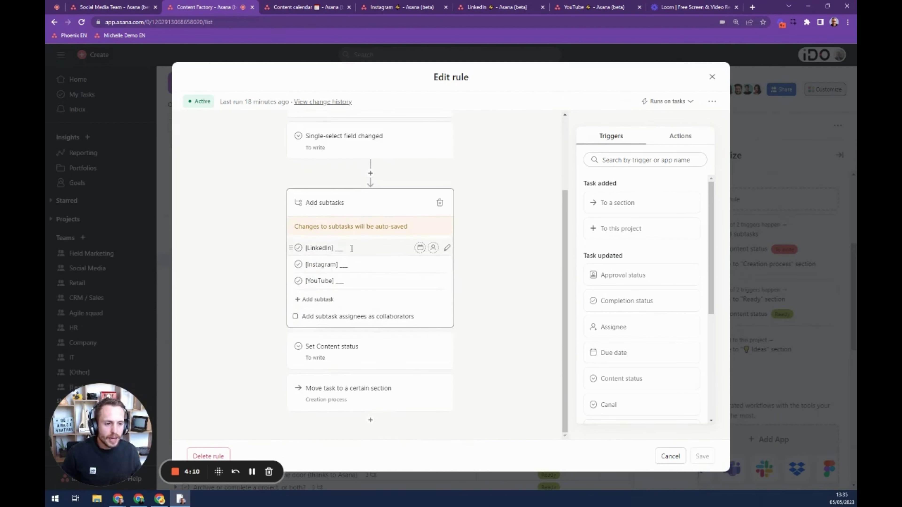
{"action": "left_click", "coordinate": [355, 352]}
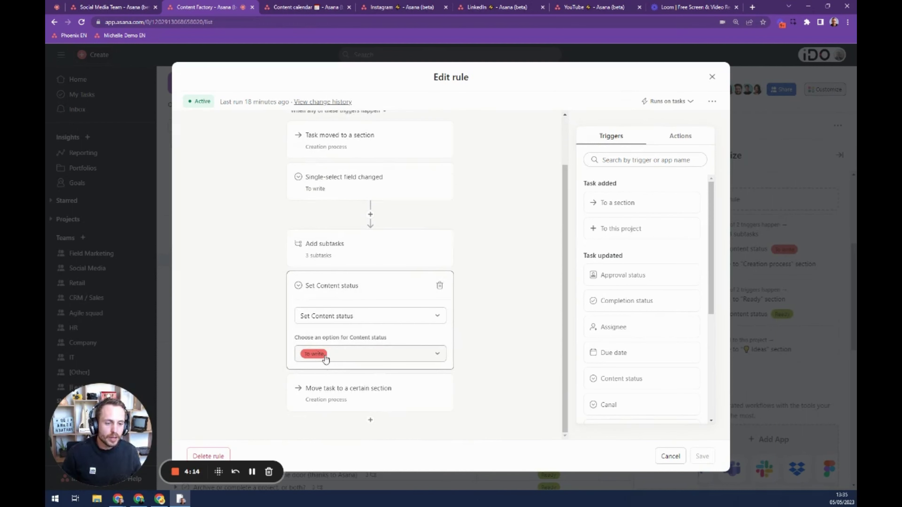
{"action": "left_click", "coordinate": [368, 388]}
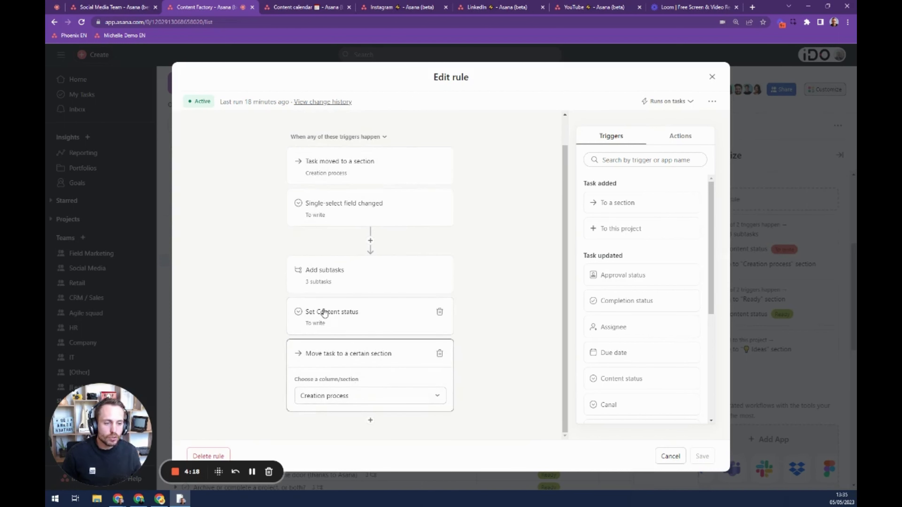
{"action": "scroll", "coordinate": [383, 294], "scroll_direction": "up", "scroll_amount": 1}
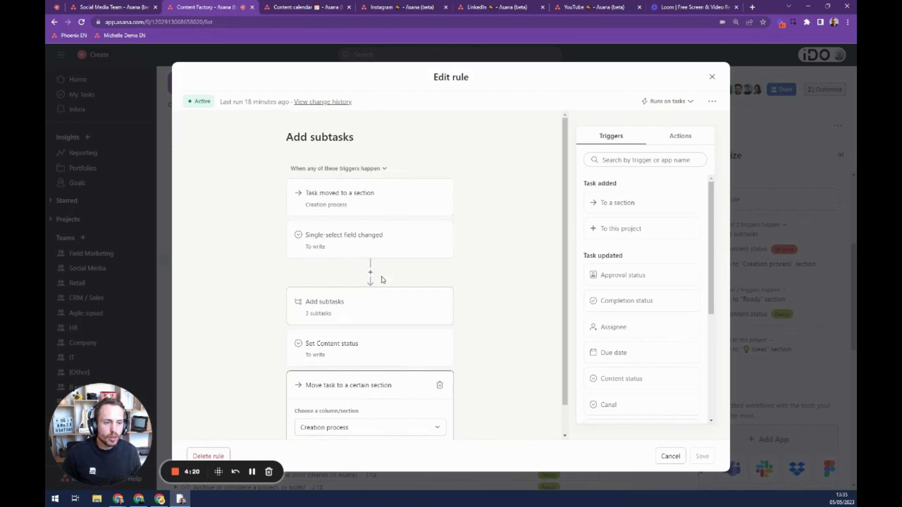
{"action": "scroll", "coordinate": [443, 263], "scroll_direction": "down", "scroll_amount": 1}
{"action": "left_click", "coordinate": [392, 271]}
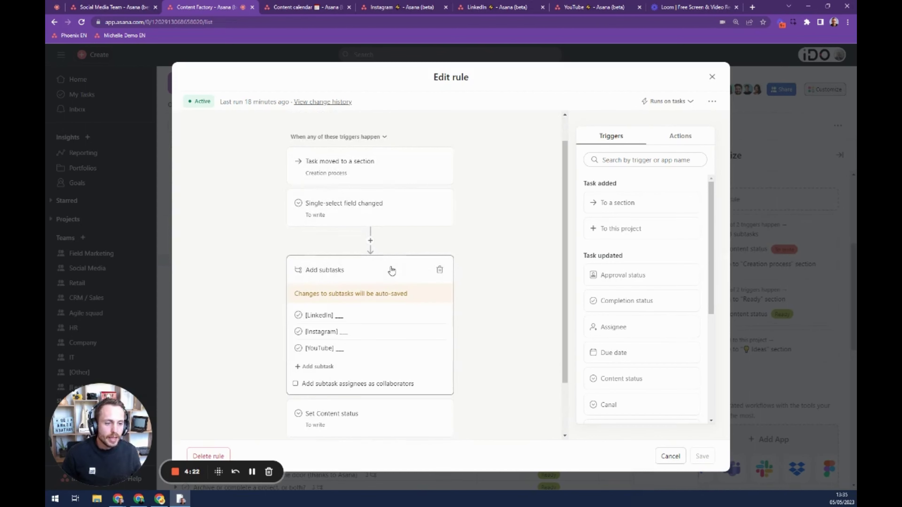
{"action": "scroll", "coordinate": [366, 265], "scroll_direction": "down", "scroll_amount": 1}
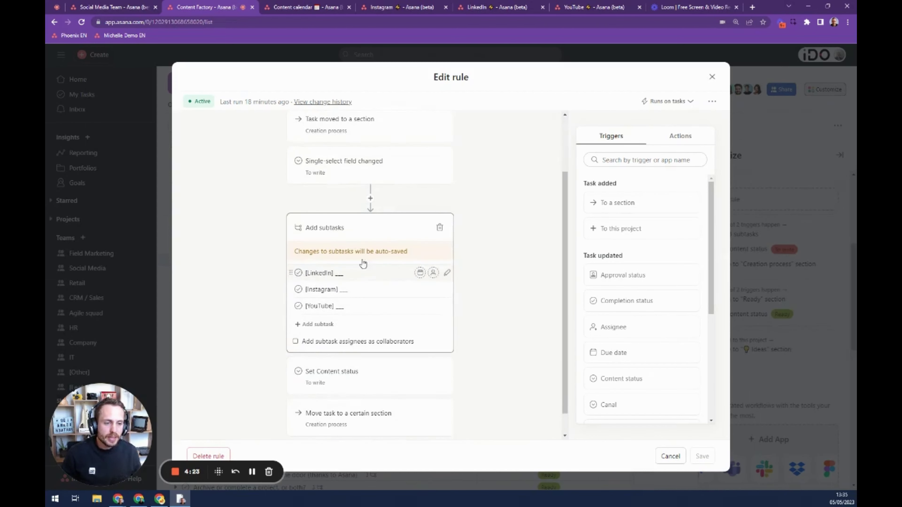
{"action": "left_click", "coordinate": [447, 273]}
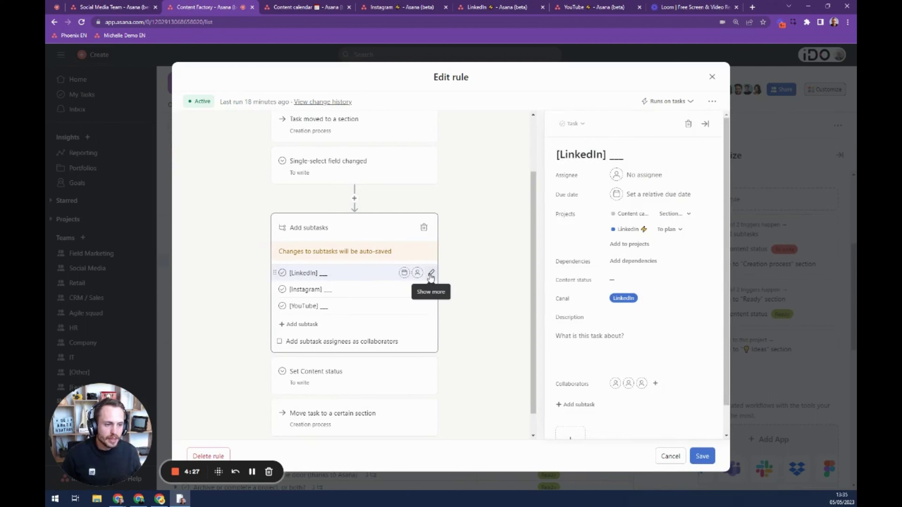